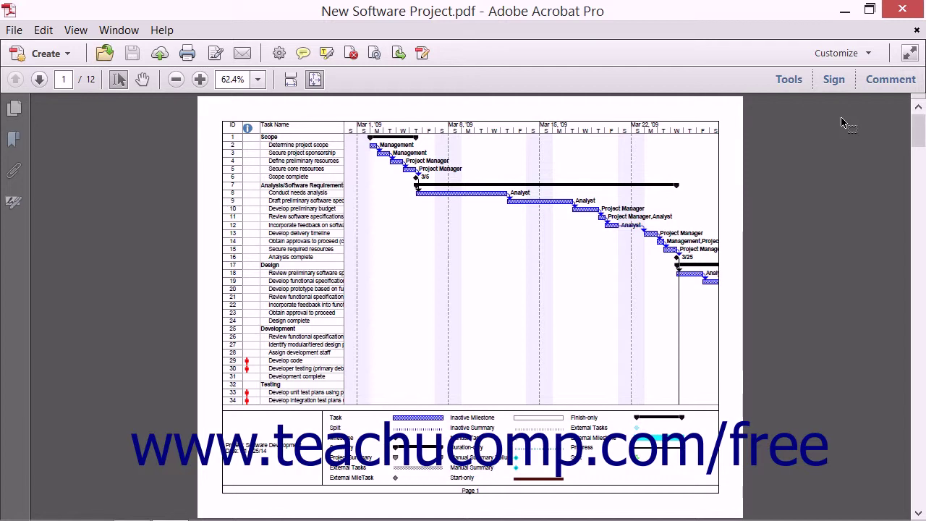
- Open the Tools pane beside New Software Project.pdf
click(798, 85)
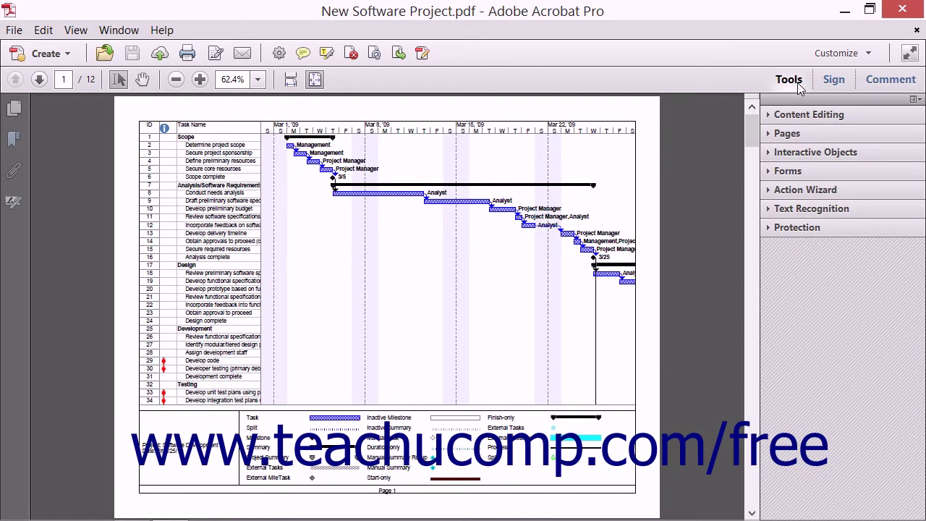
- Expand the Pages tools and keep View > Tool Sets on Default Tools
click(812, 132)
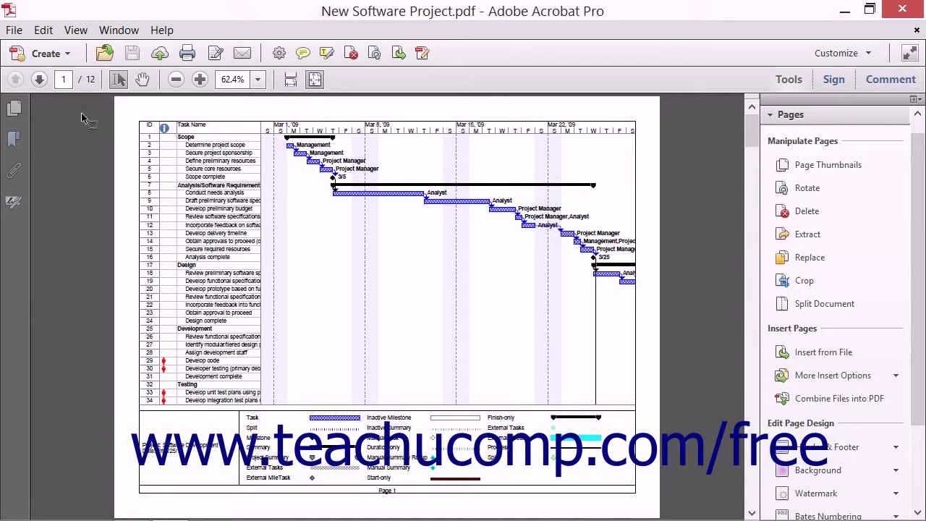
click(70, 32)
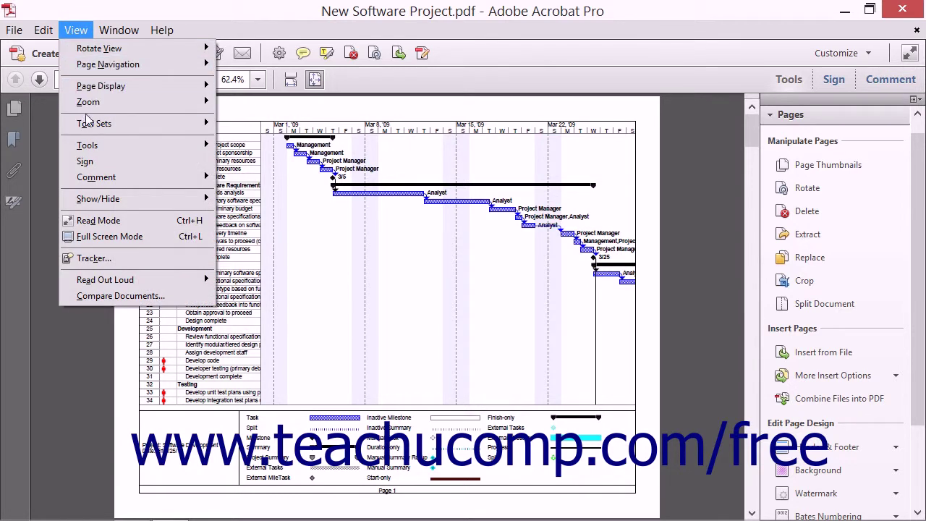
mouse_move(119, 126)
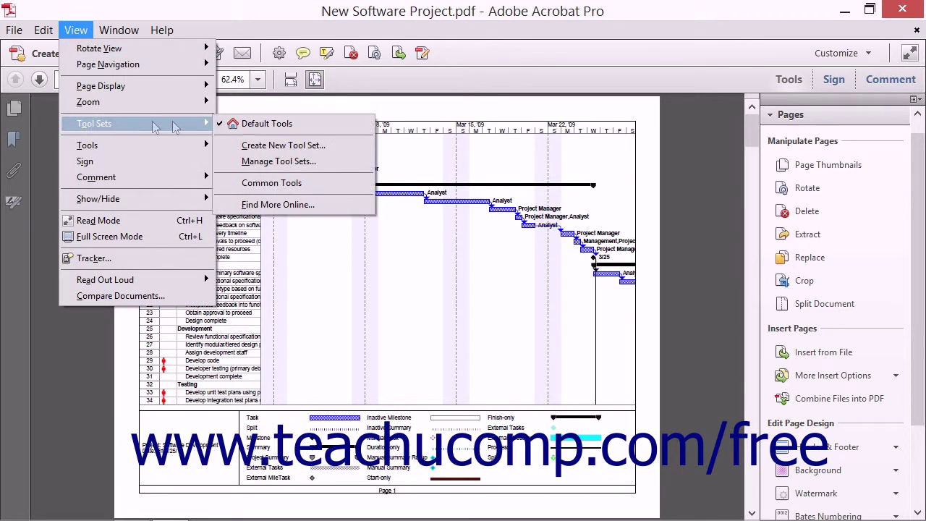
click(264, 125)
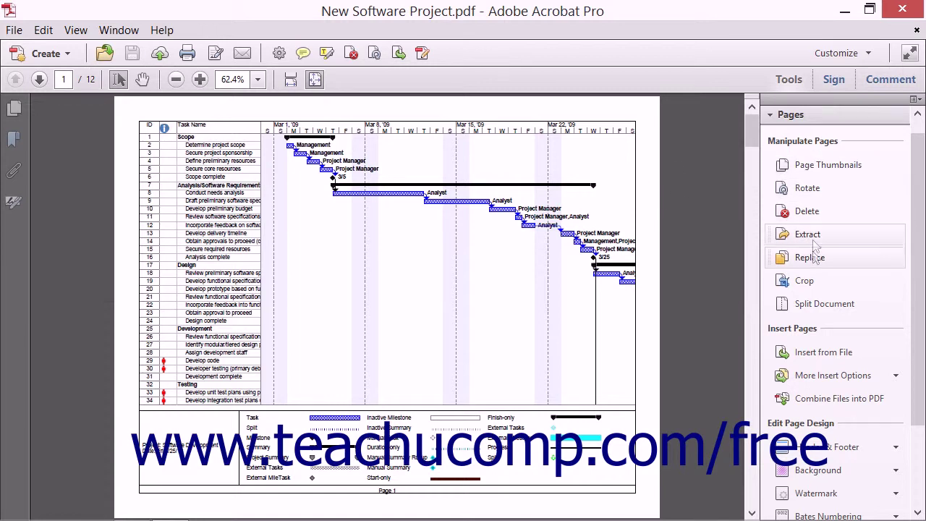
- Show page thumbnails, browse pages 2 and 3, then return to page 1
click(825, 165)
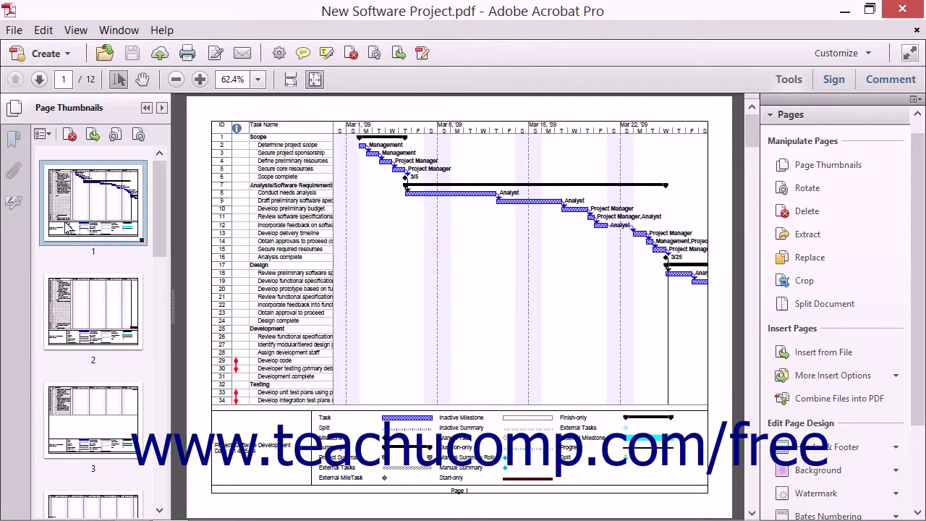
click(71, 293)
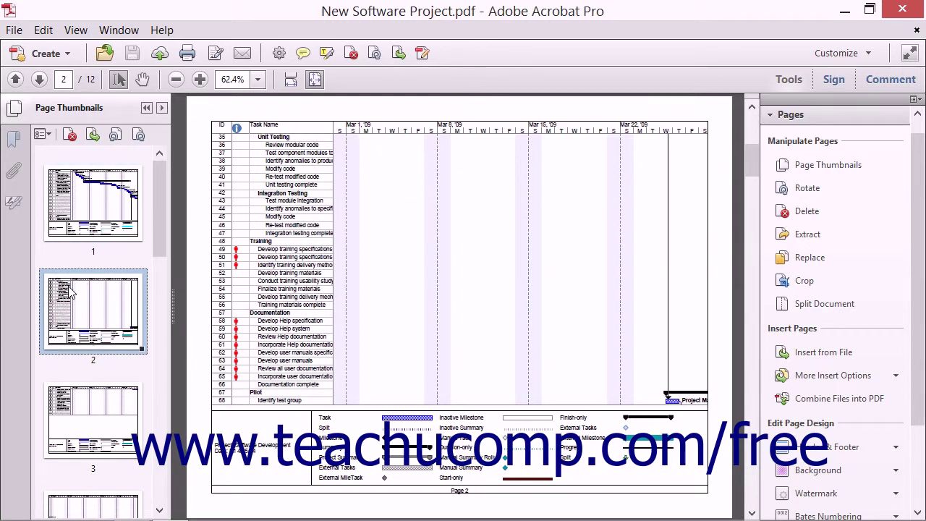
click(64, 410)
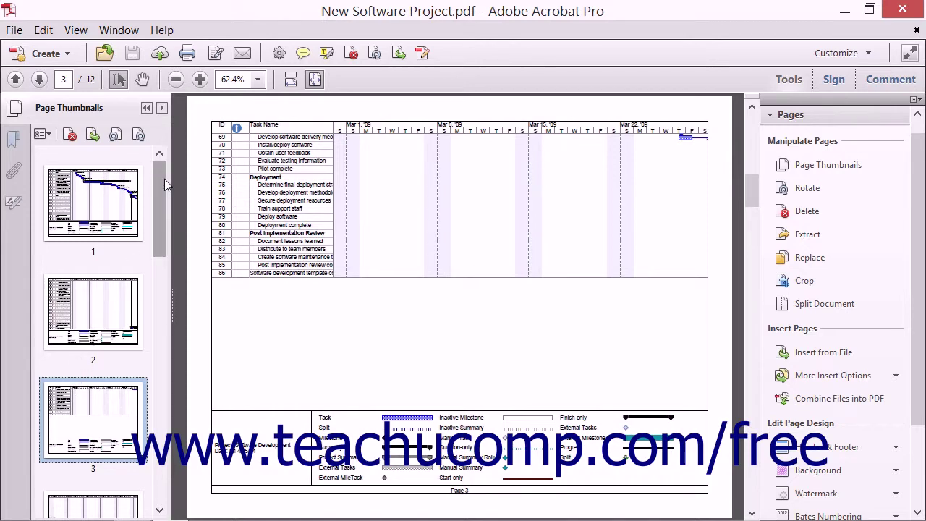
drag(165, 184, 164, 324)
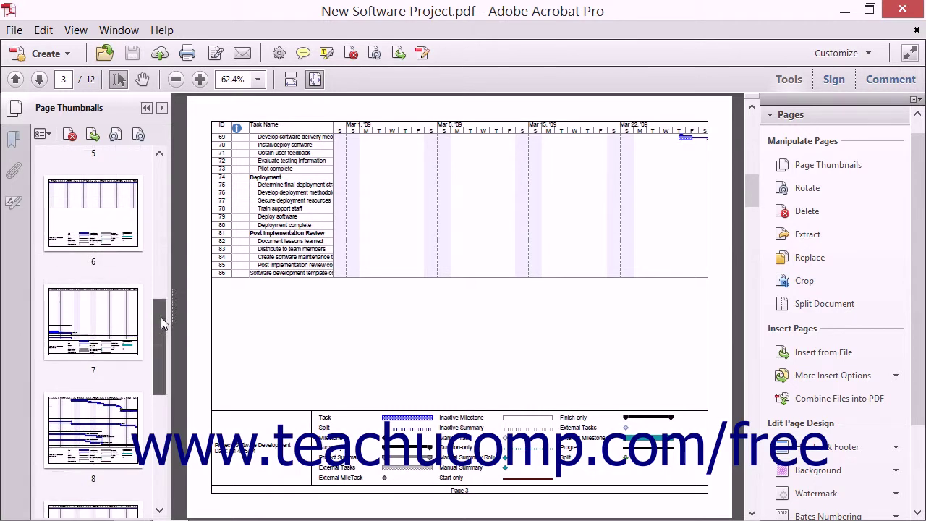
drag(160, 317, 179, 146)
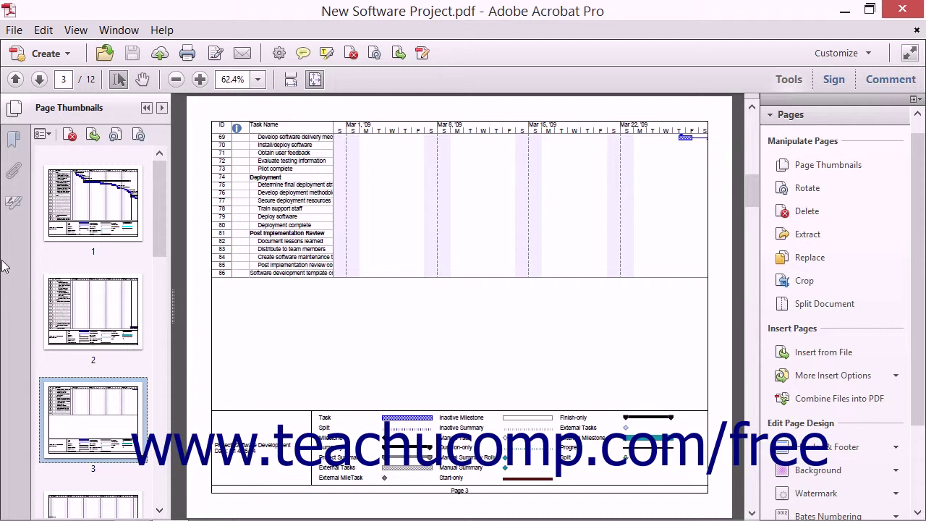
click(86, 223)
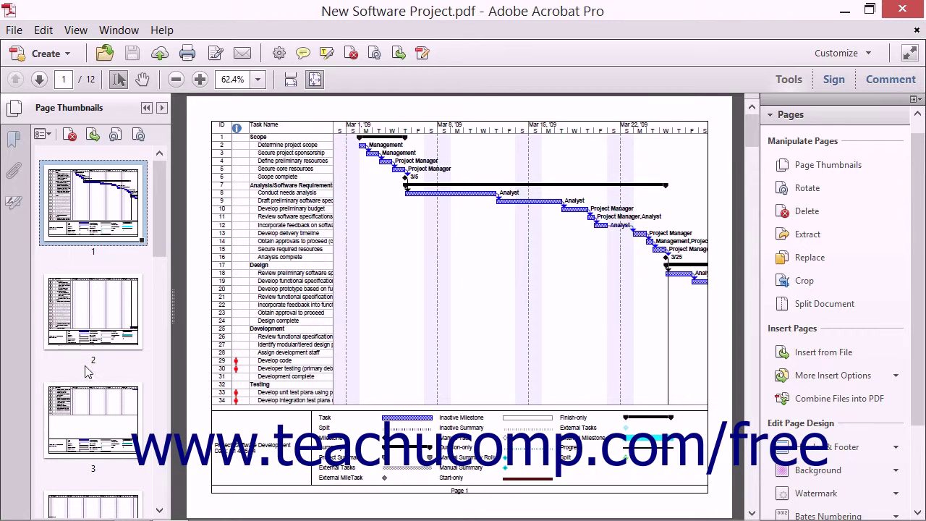
- Select the page 3 thumbnail showing Gantt rows 69–86
click(93, 427)
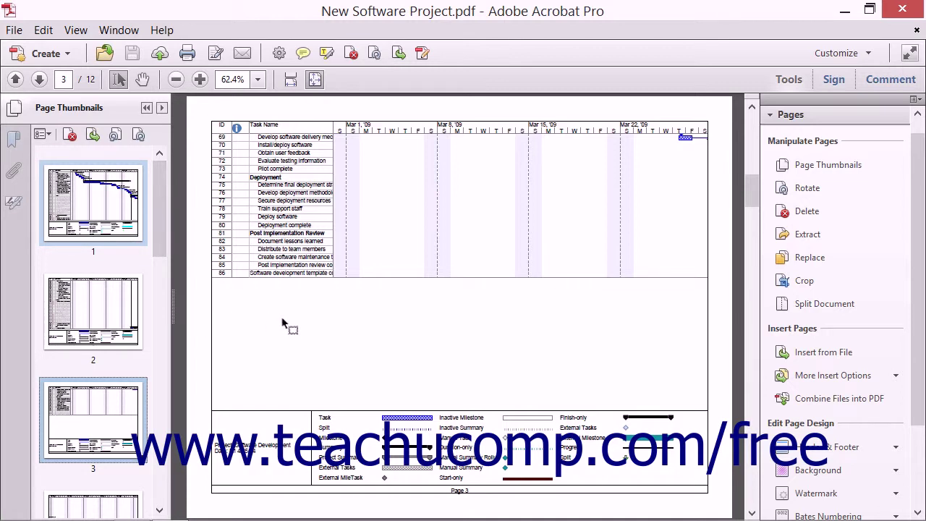
- Set Rotate Pages to turn only the selected page clockwise 90 degrees
click(815, 189)
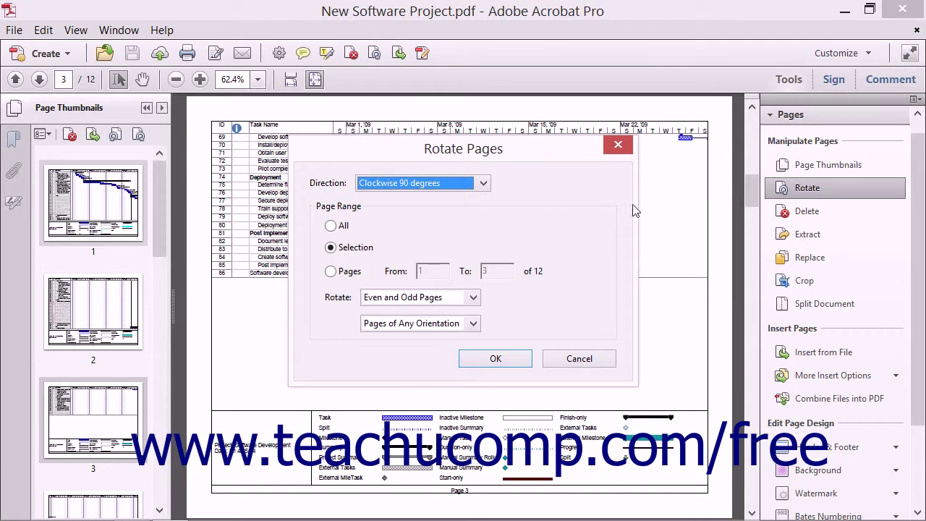
click(481, 183)
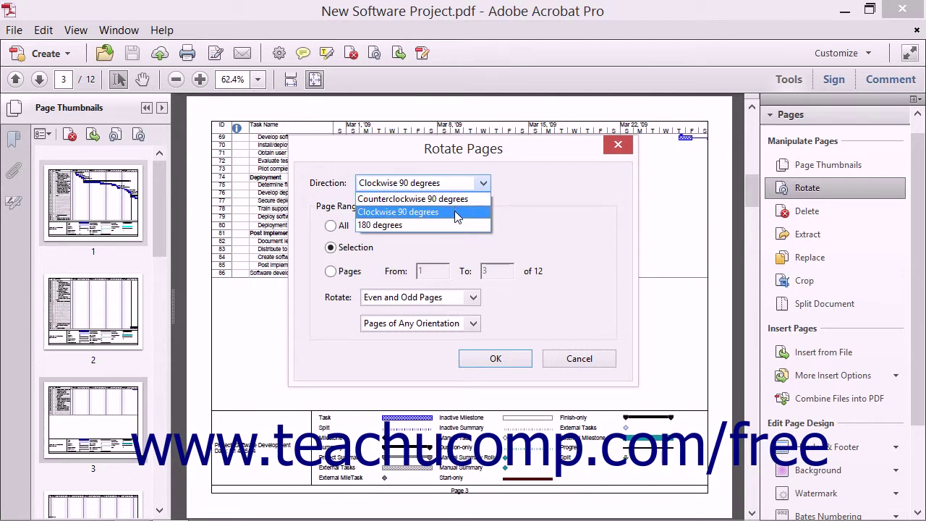
click(454, 212)
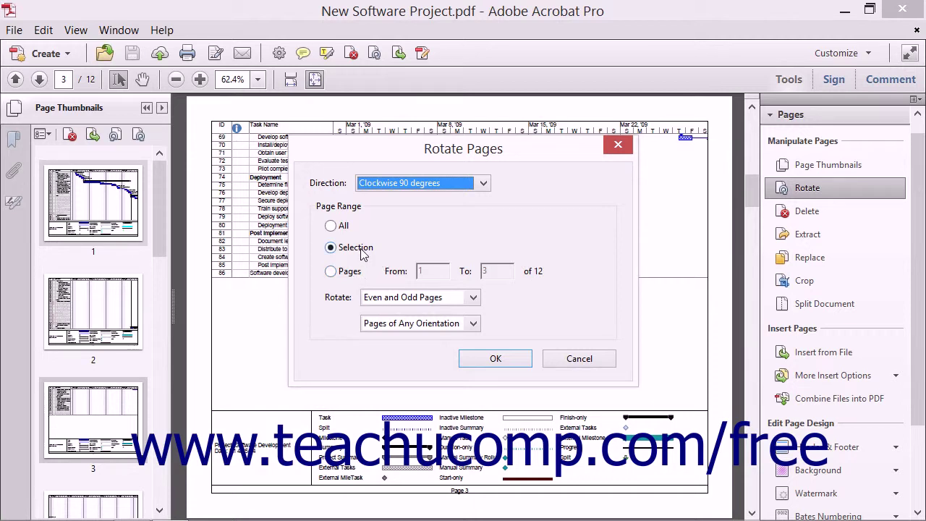
click(363, 252)
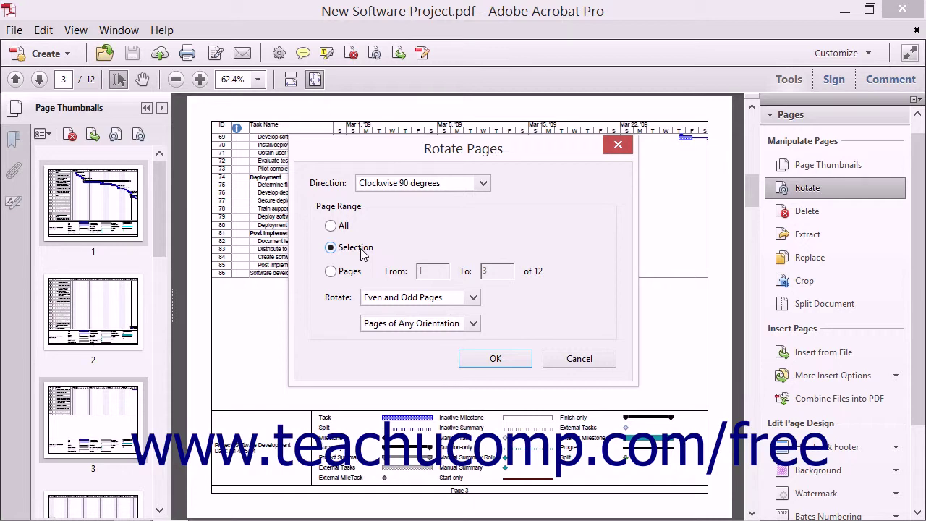
- Rotate pages 1 to 3 clockwise 90 degrees, keeping even/odd and any-orientation pages
click(333, 275)
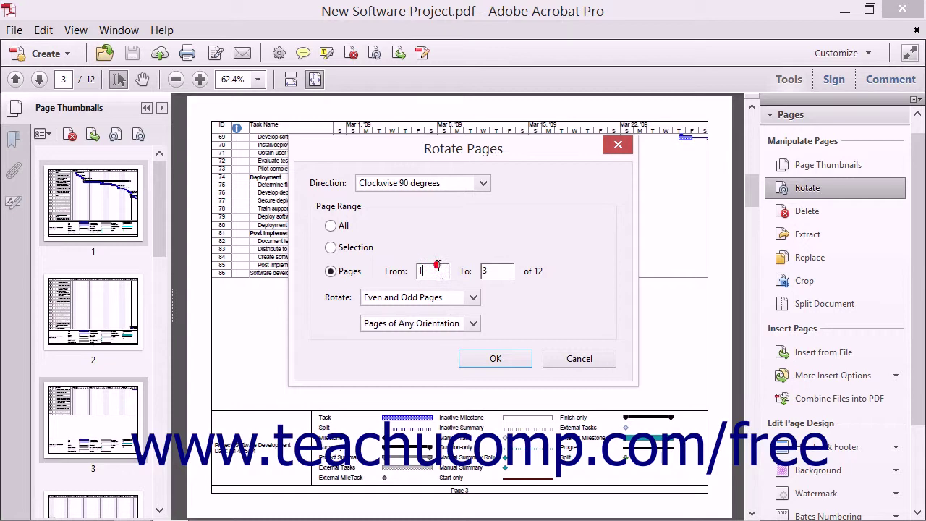
click(498, 271)
click(472, 298)
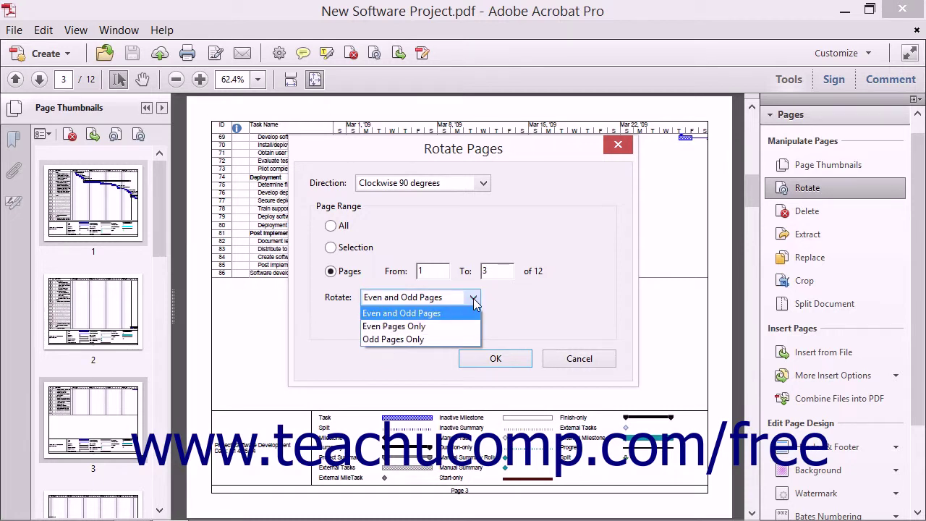
click(473, 298)
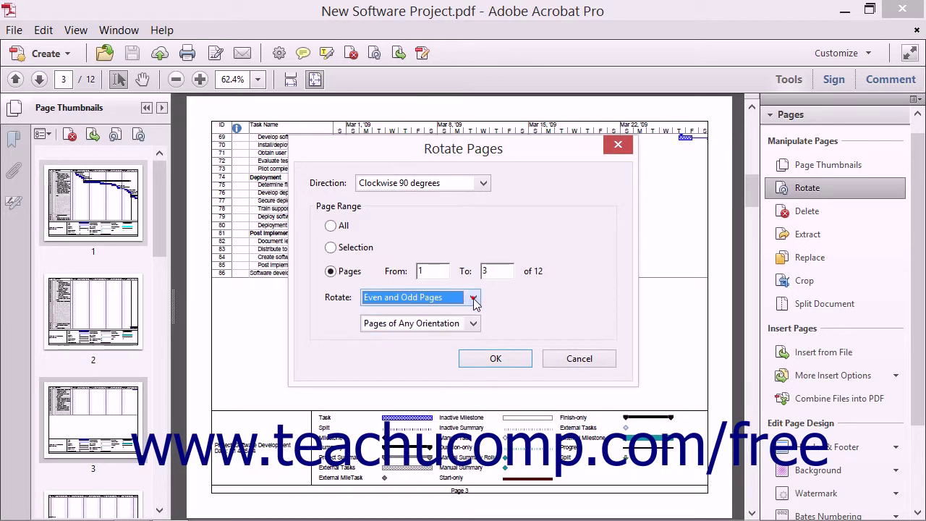
click(474, 323)
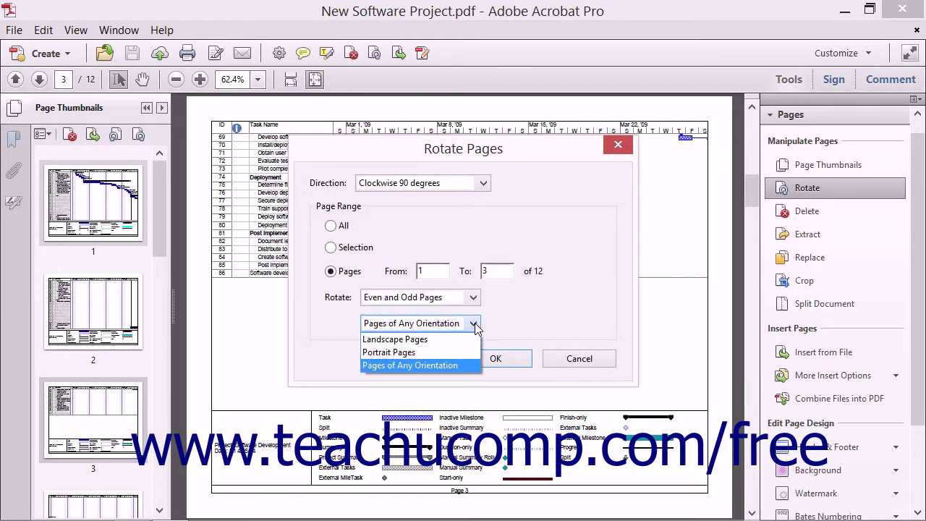
click(474, 323)
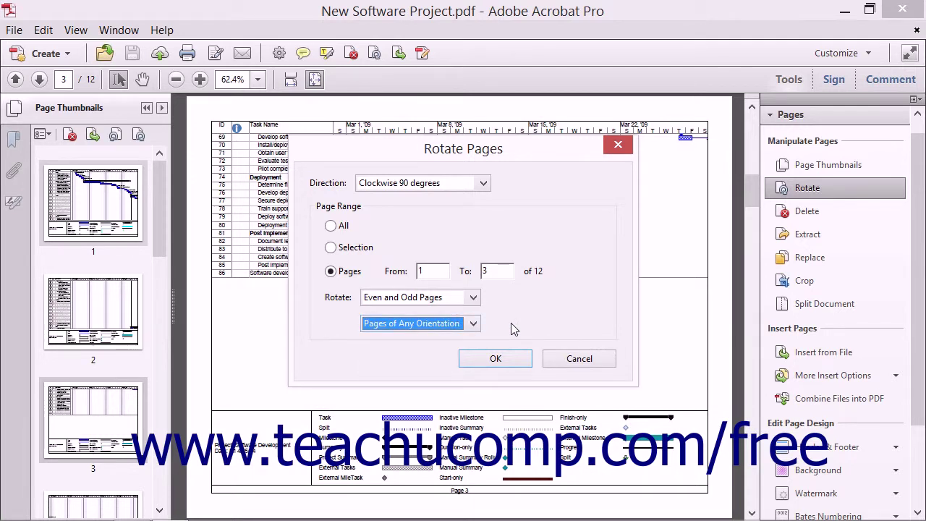
click(501, 185)
click(500, 358)
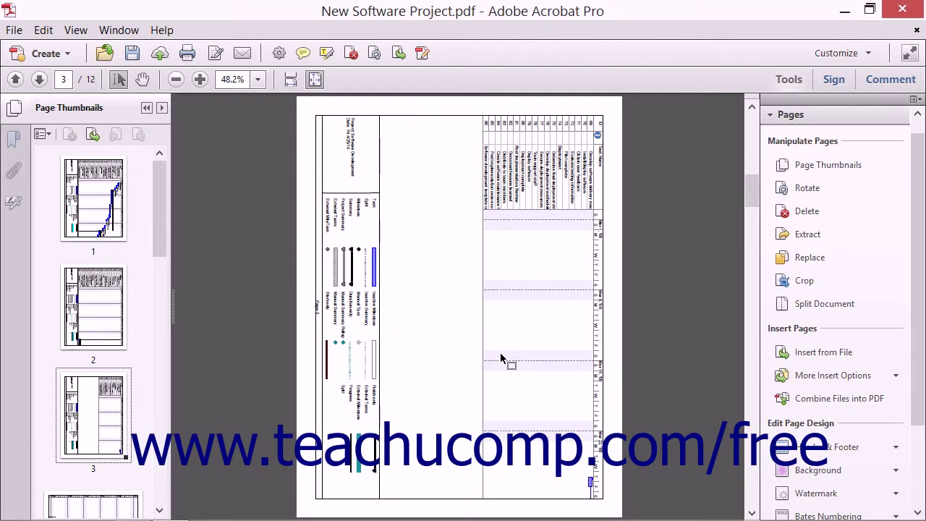
- Undo the page rotation and return to page 1
click(43, 30)
click(61, 45)
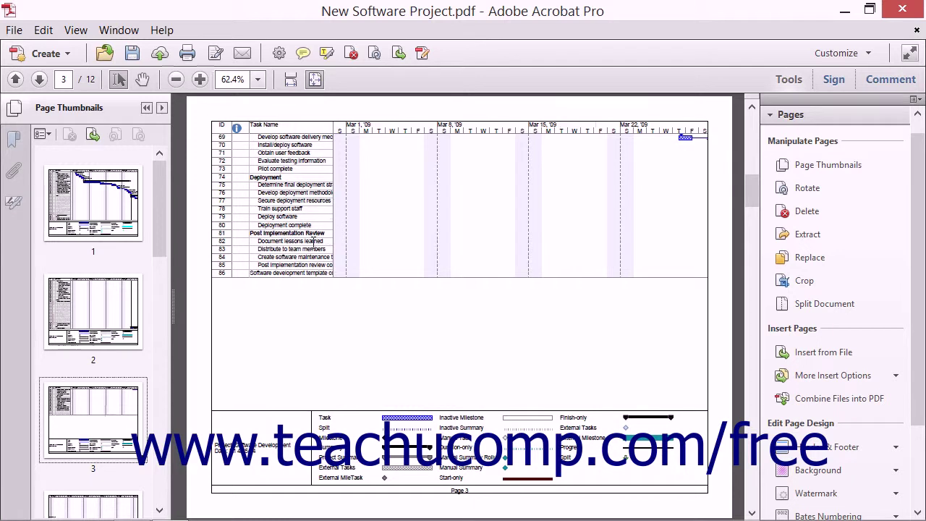
click(124, 196)
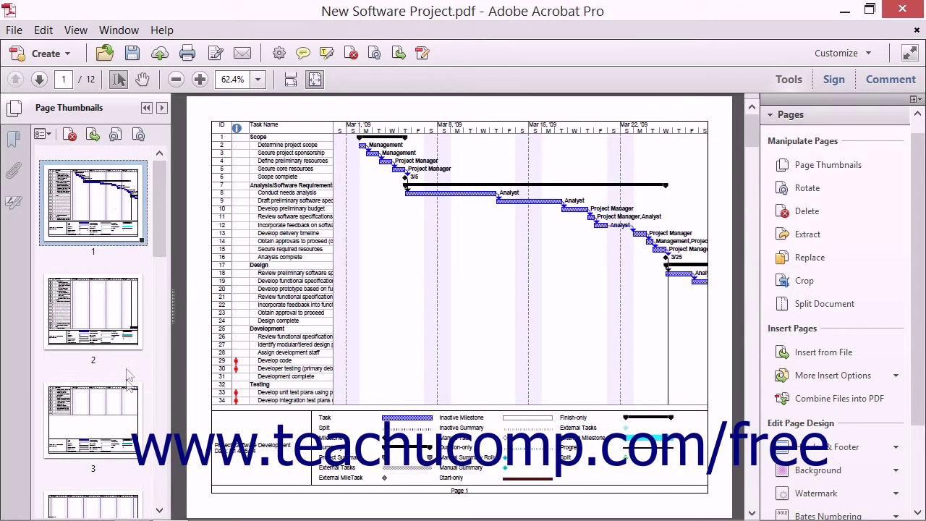
- Select page 3 for deletion, then cancel at the delete confirmation
click(124, 418)
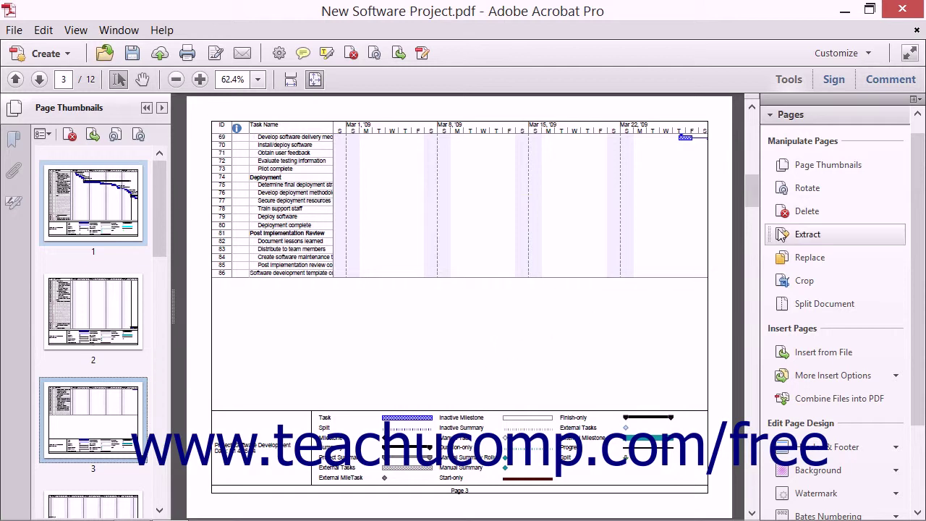
click(803, 211)
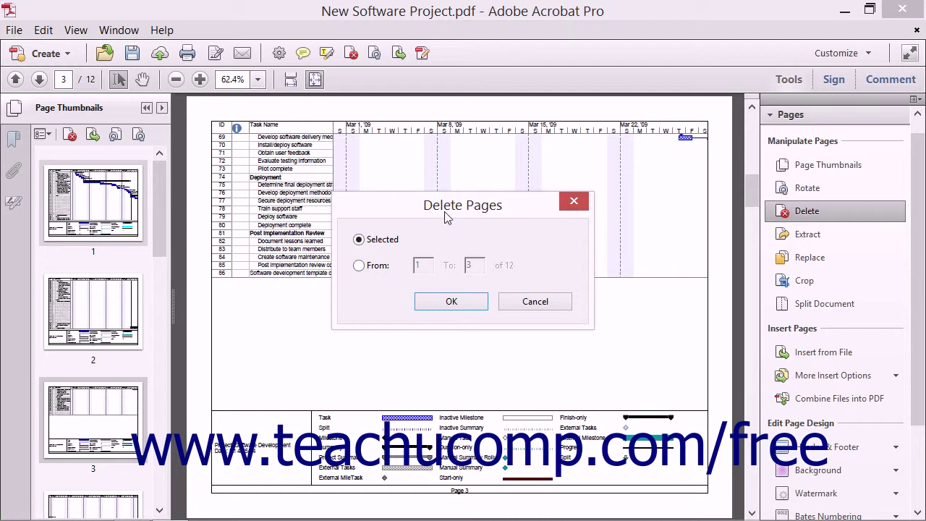
click(360, 242)
click(434, 303)
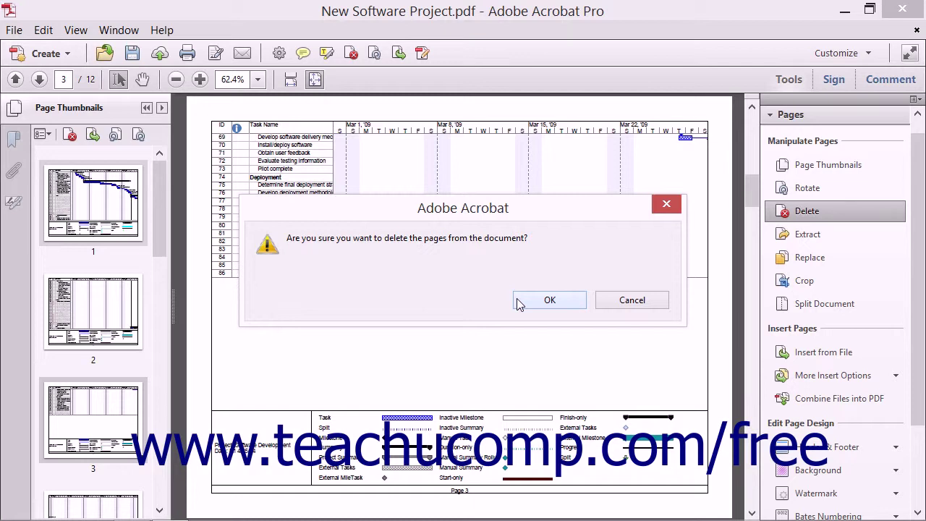
click(609, 300)
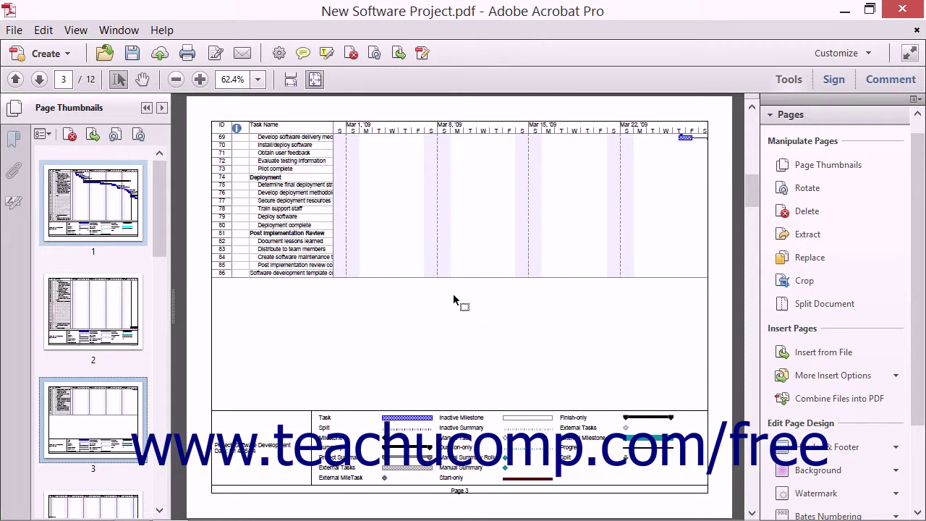
- Set up extracting pages 1–3 as separate files, deleting them afterwards
click(118, 209)
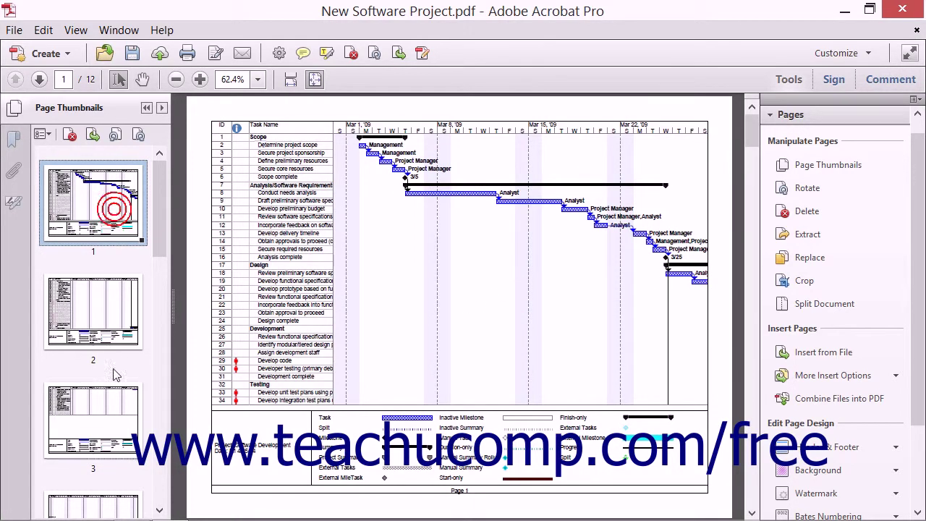
shift+click(118, 409)
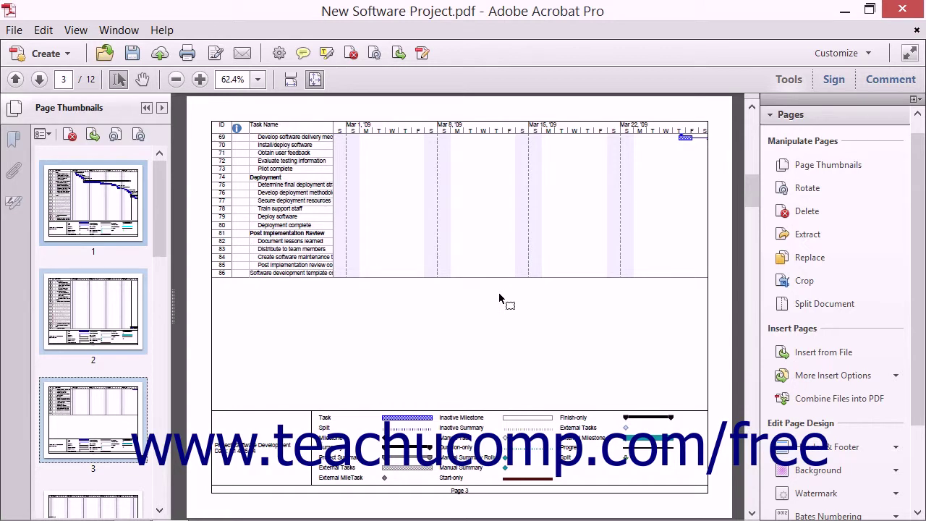
click(819, 238)
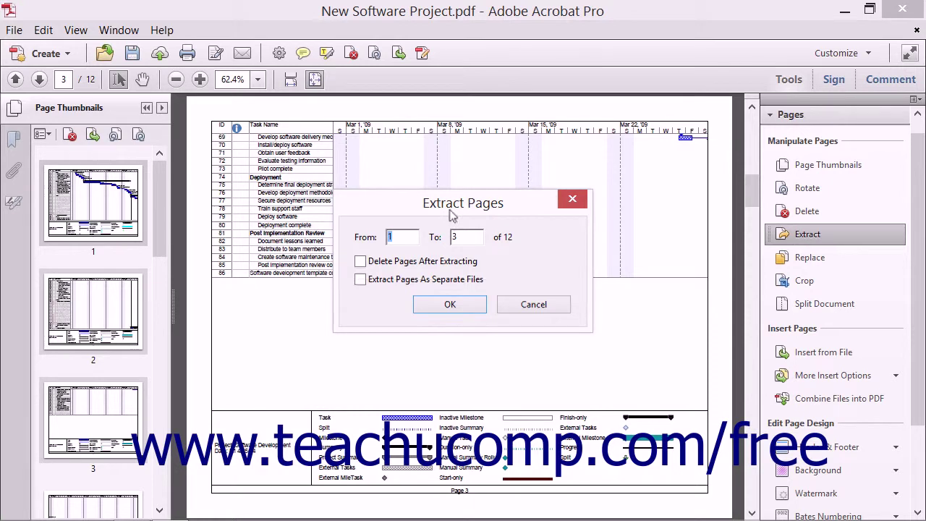
click(402, 236)
click(376, 263)
click(375, 281)
- Confirm the extraction and deletion, then cancel the destination folder chooser
click(438, 306)
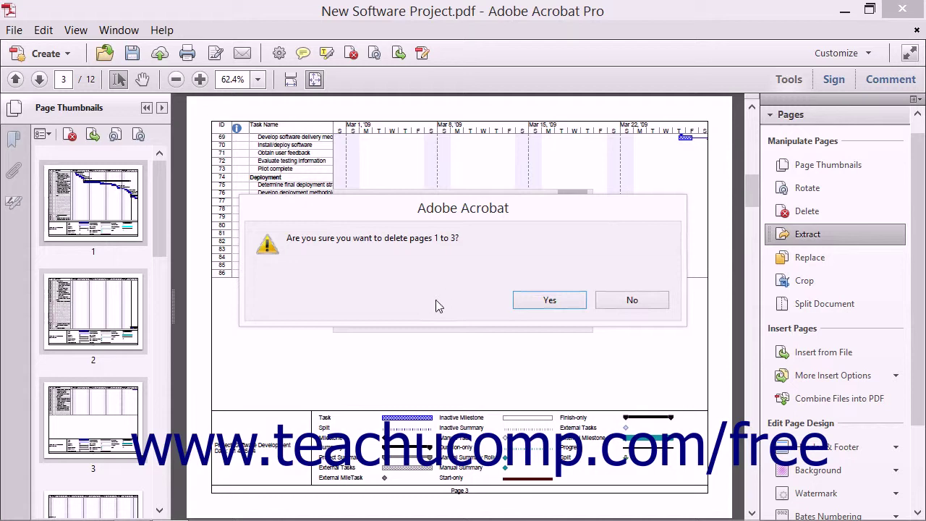
click(521, 302)
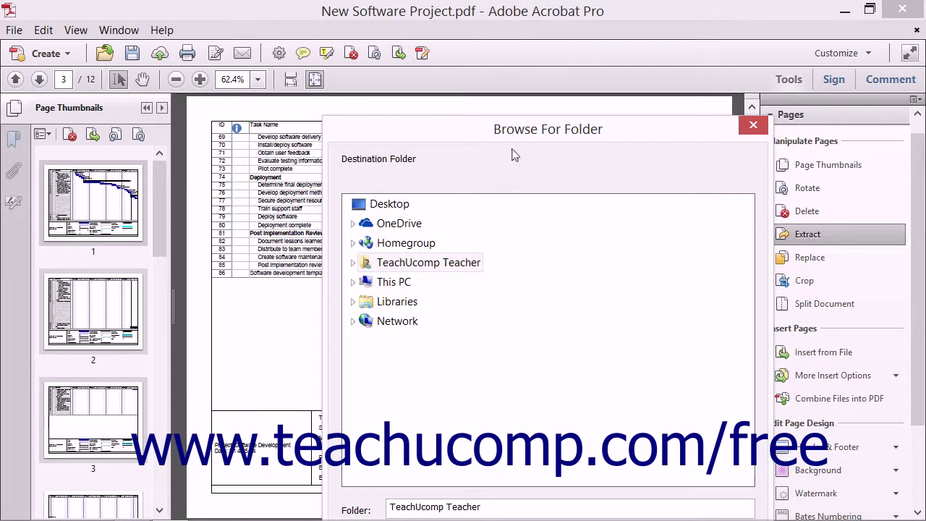
drag(518, 130, 455, 87)
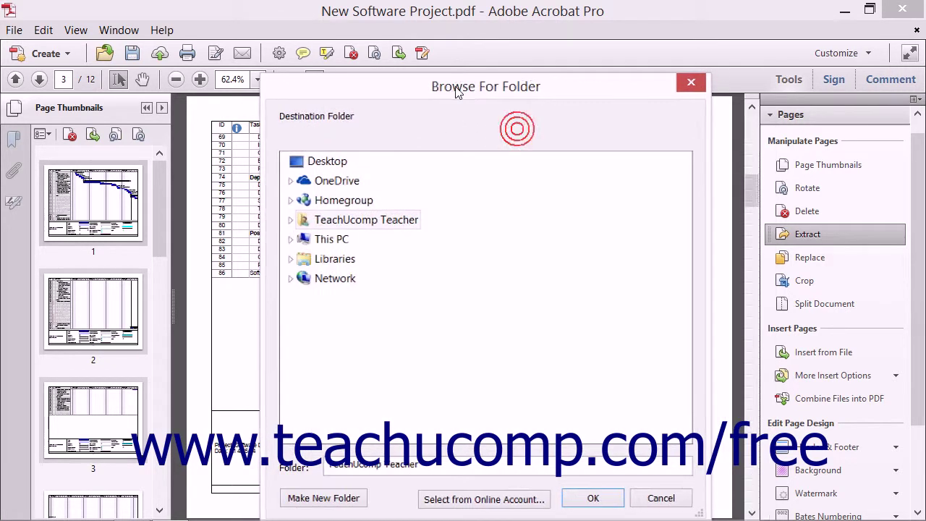
click(661, 499)
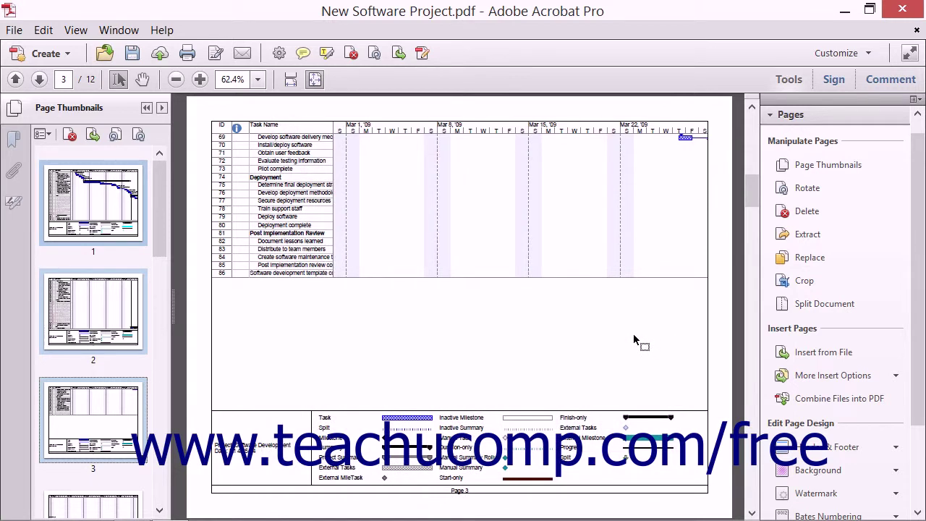
- Start Replace Pages with CHAPTER11-Sample1.pdf as the replacement source file
click(822, 262)
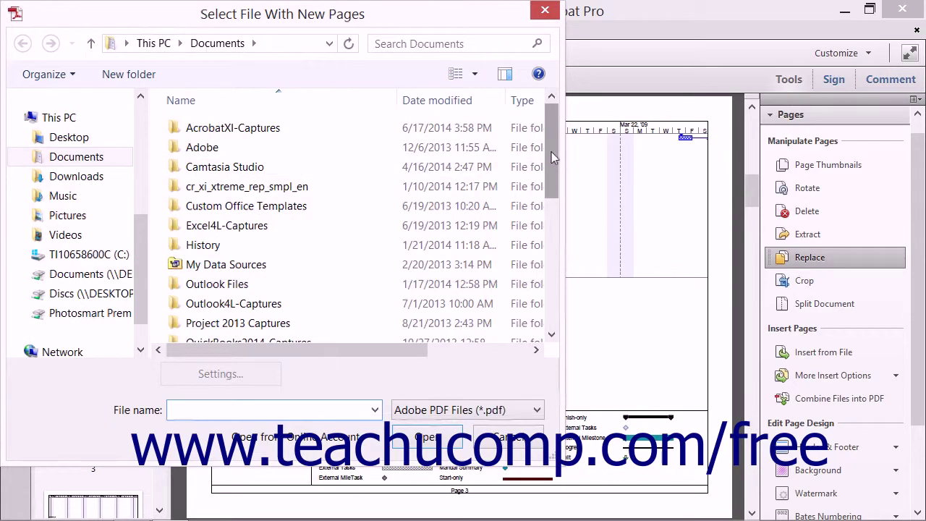
drag(557, 192, 558, 243)
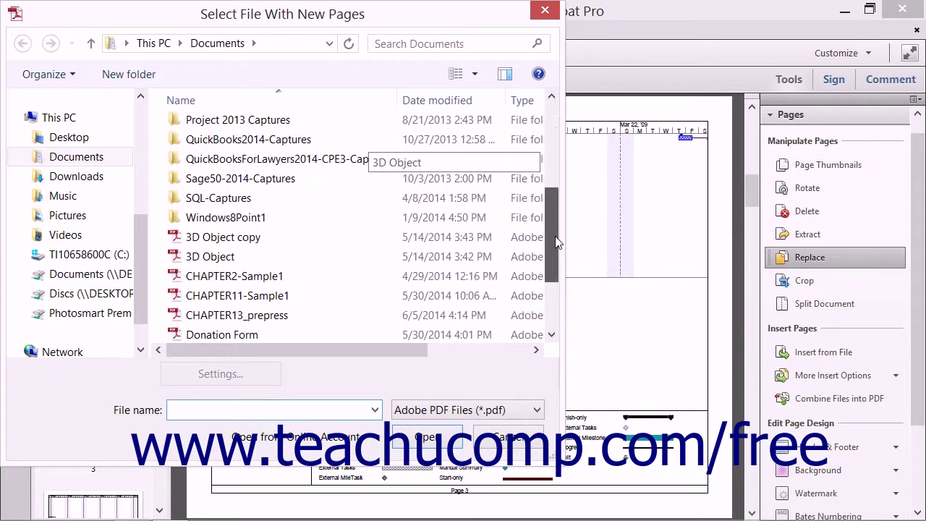
drag(557, 242, 556, 249)
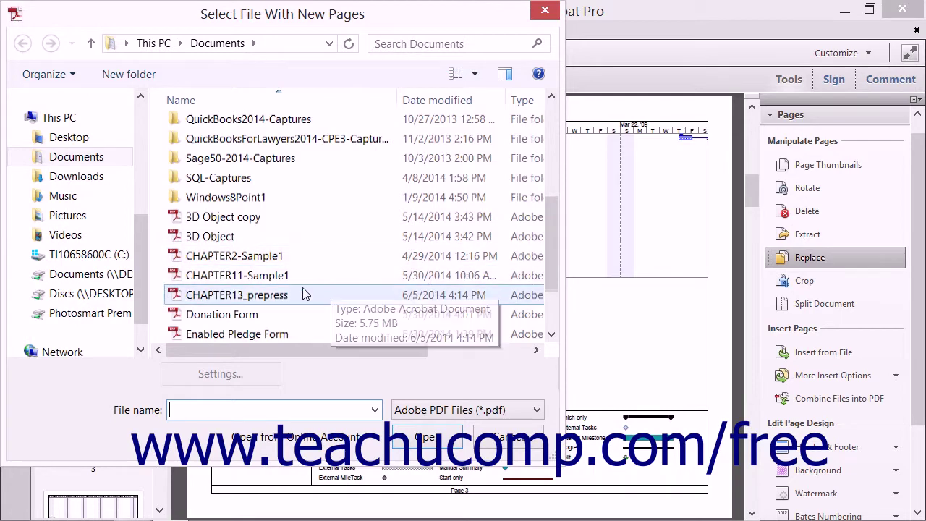
click(286, 275)
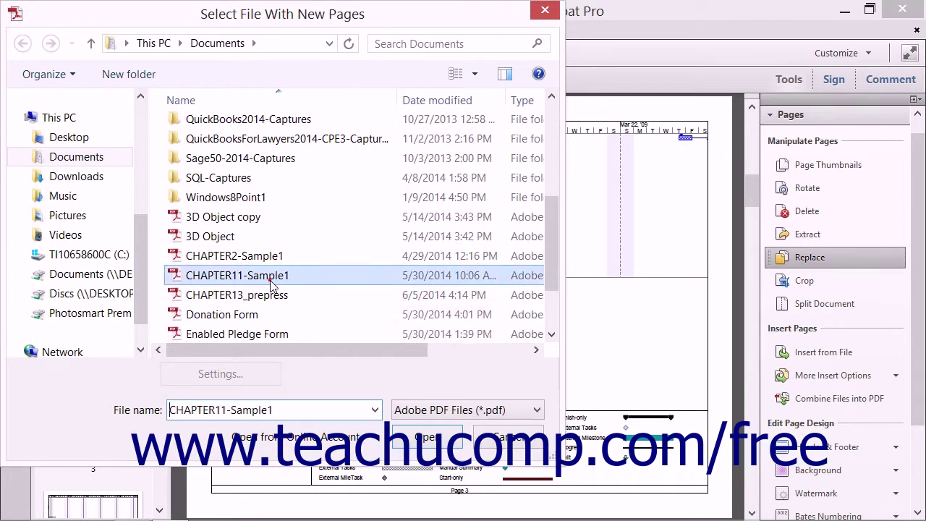
click(448, 437)
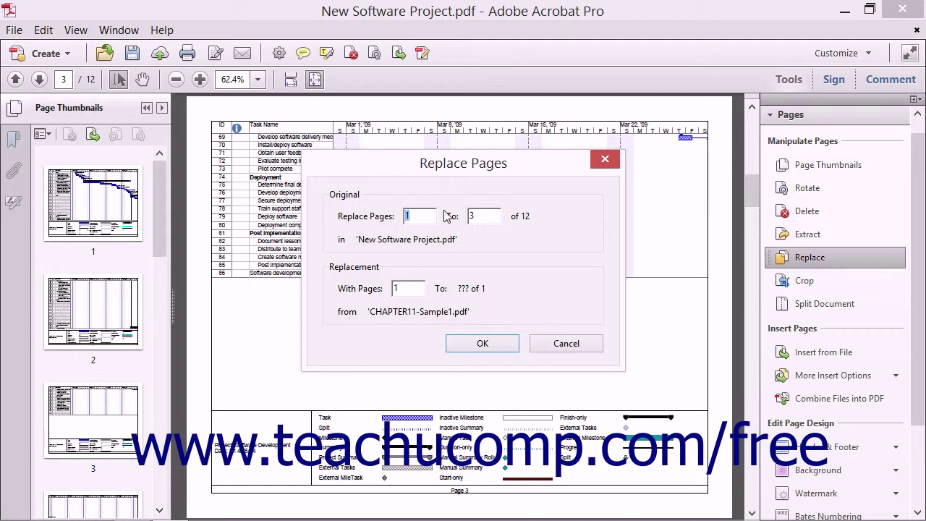
- Narrow the replaced range to page 1 to 1 and confirm the replacement
click(414, 216)
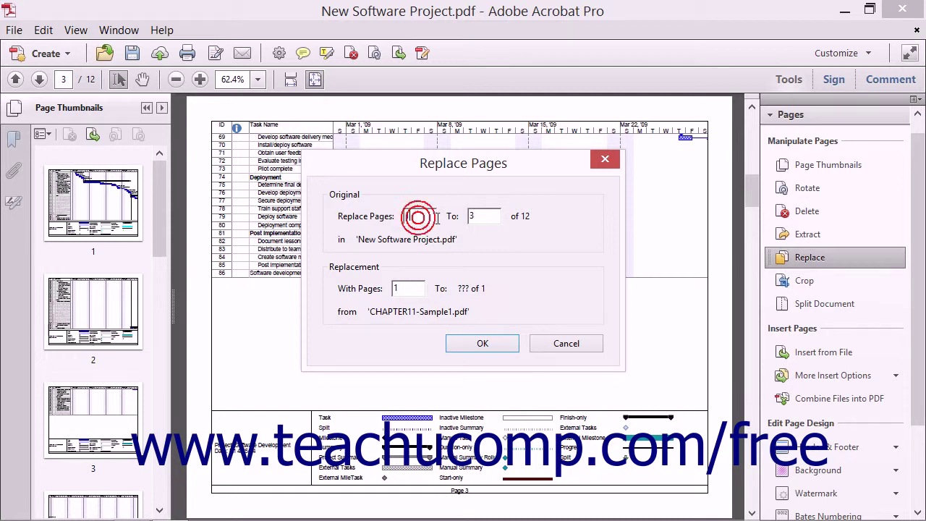
click(483, 216)
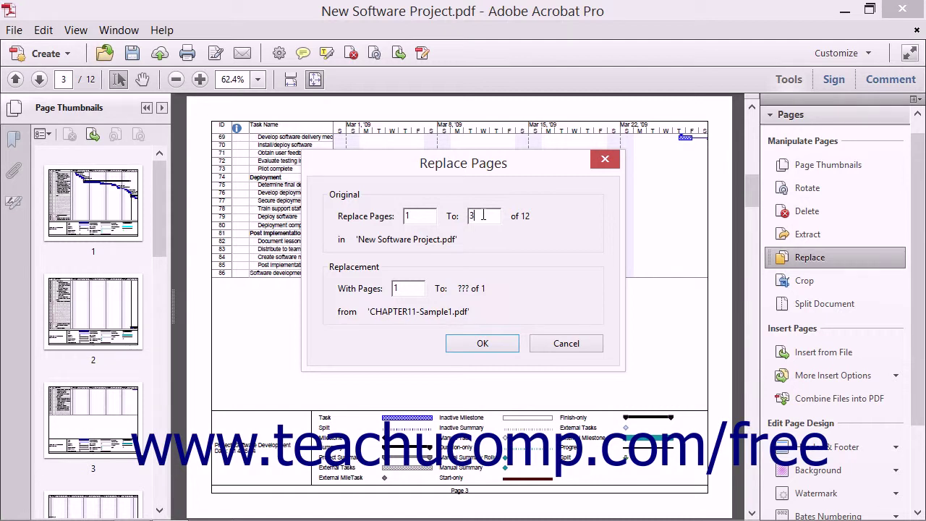
click(410, 290)
double_click(484, 215)
text(1)
click(402, 288)
click(487, 349)
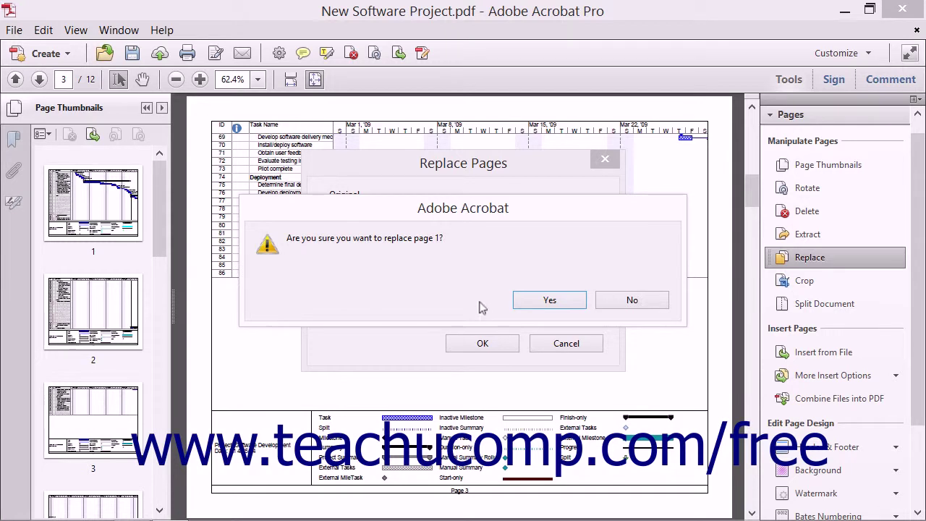
click(537, 302)
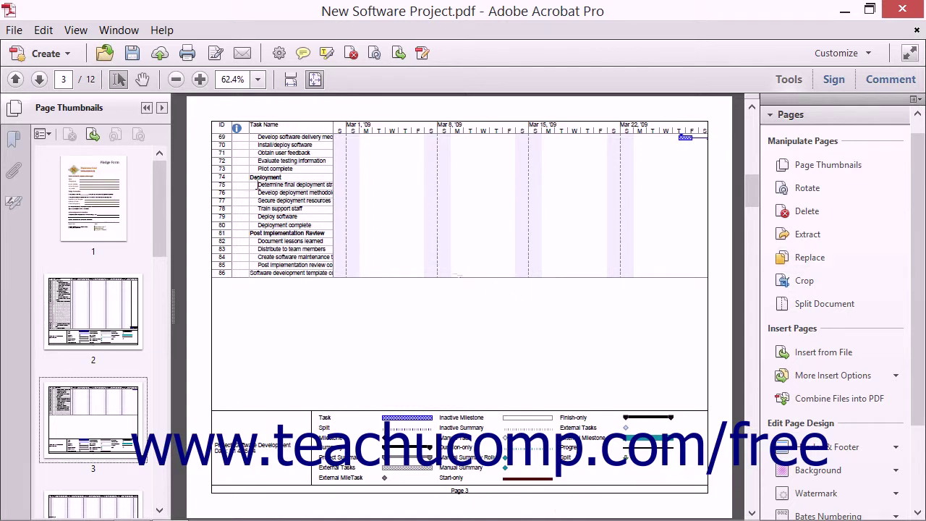
- Discard the page replacement by closing New Software Project.pdf unsaved, then reopen it from Recent Files
click(43, 31)
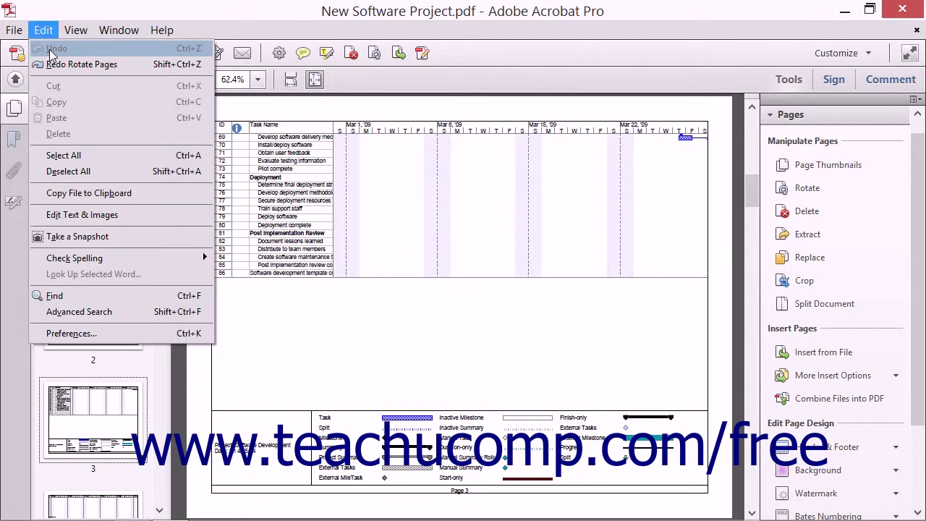
click(44, 35)
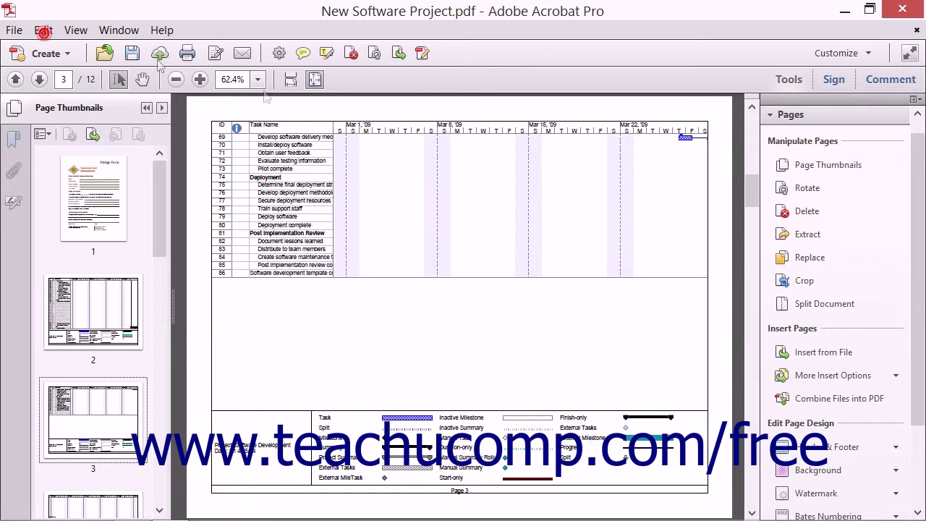
click(915, 32)
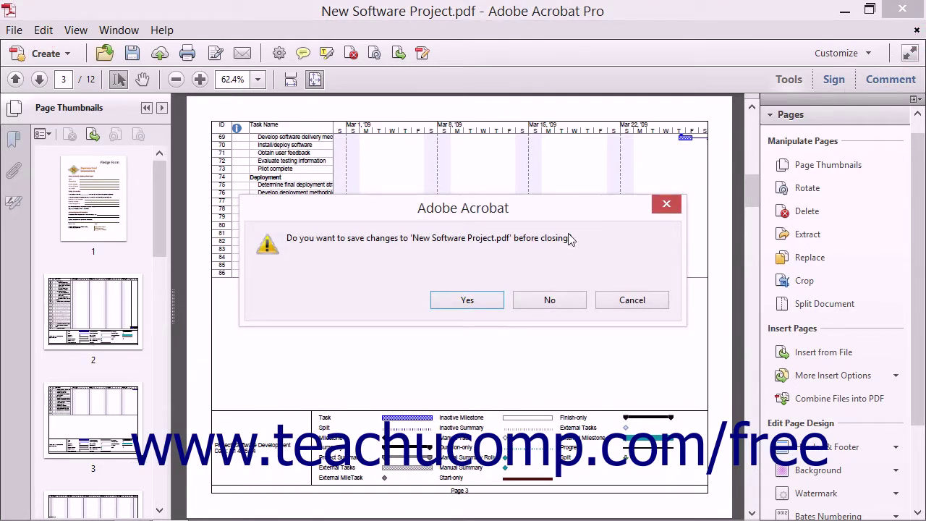
click(552, 300)
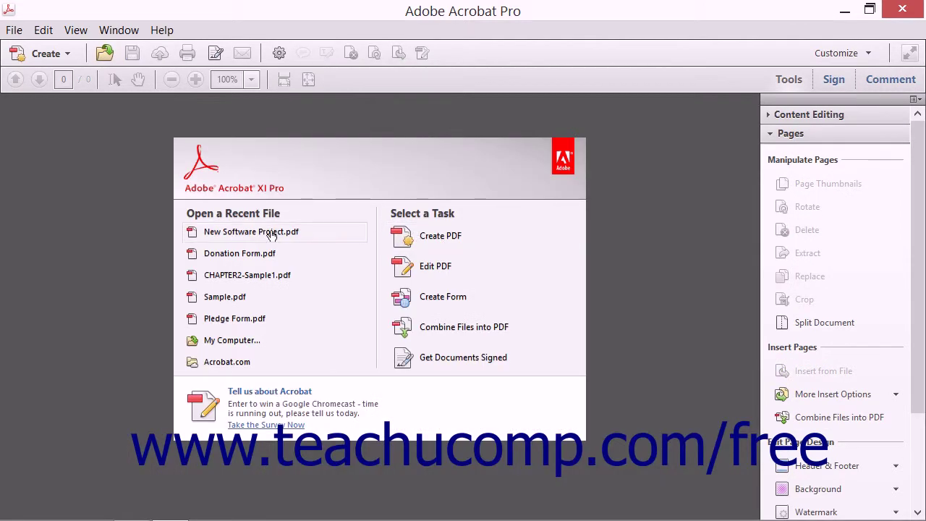
click(264, 233)
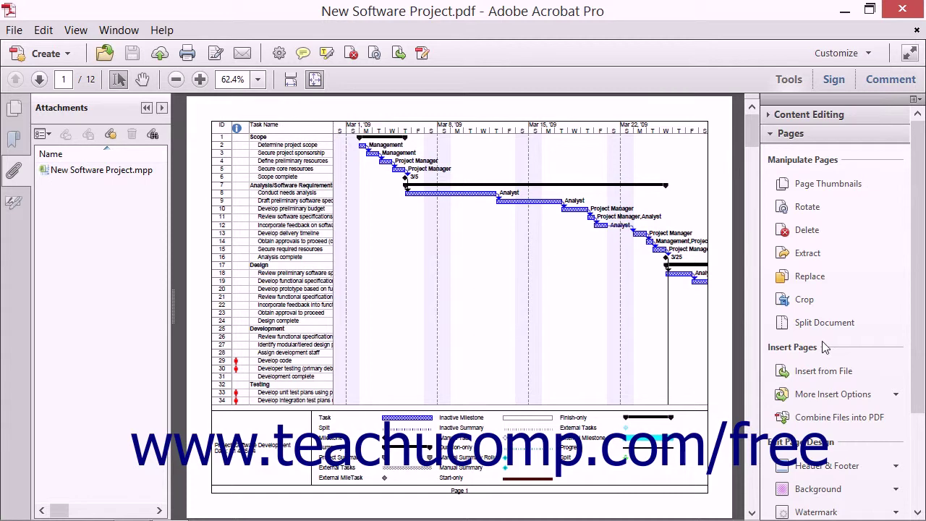
- Review the Insert from File dialog and the More Insert Options list, cancelling both without inserting pages
click(834, 379)
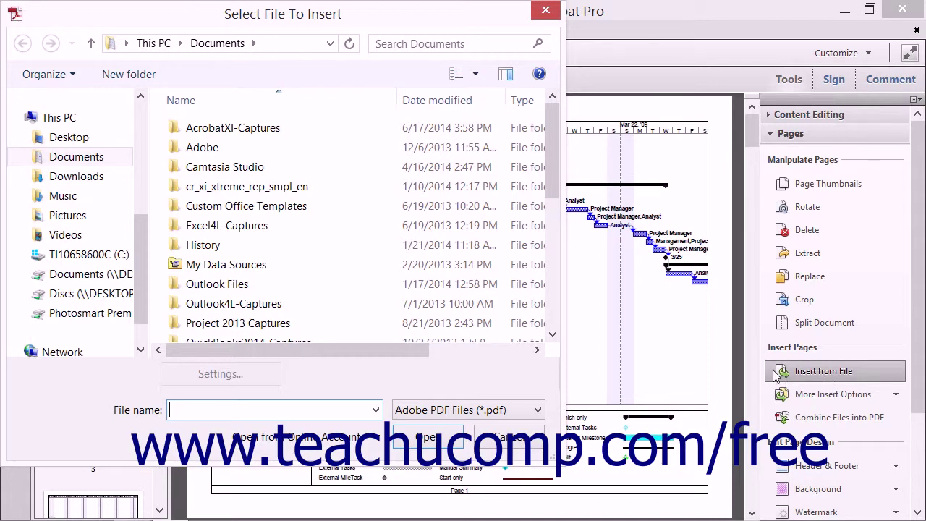
click(517, 431)
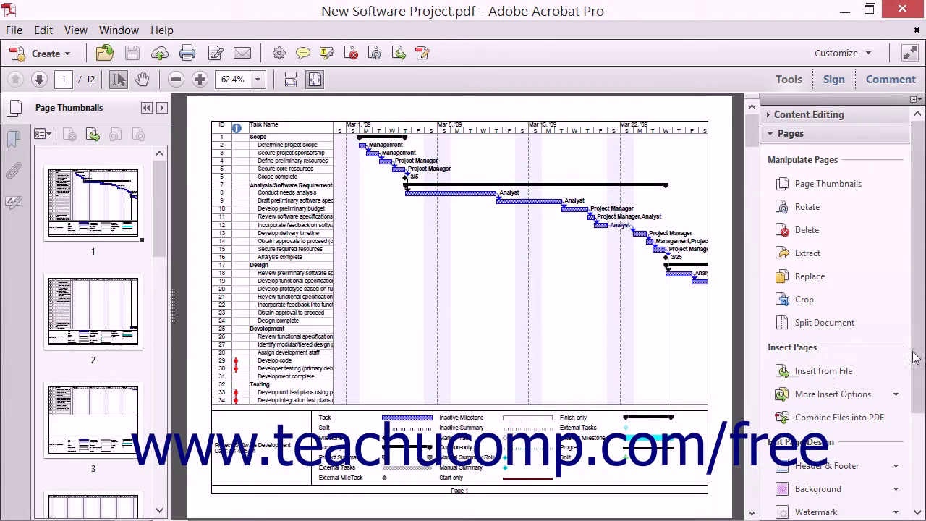
click(860, 396)
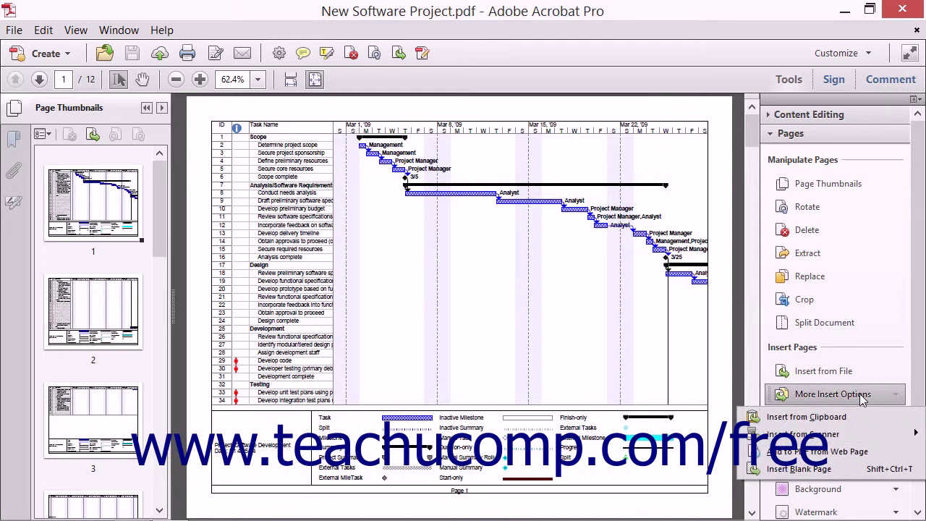
click(859, 394)
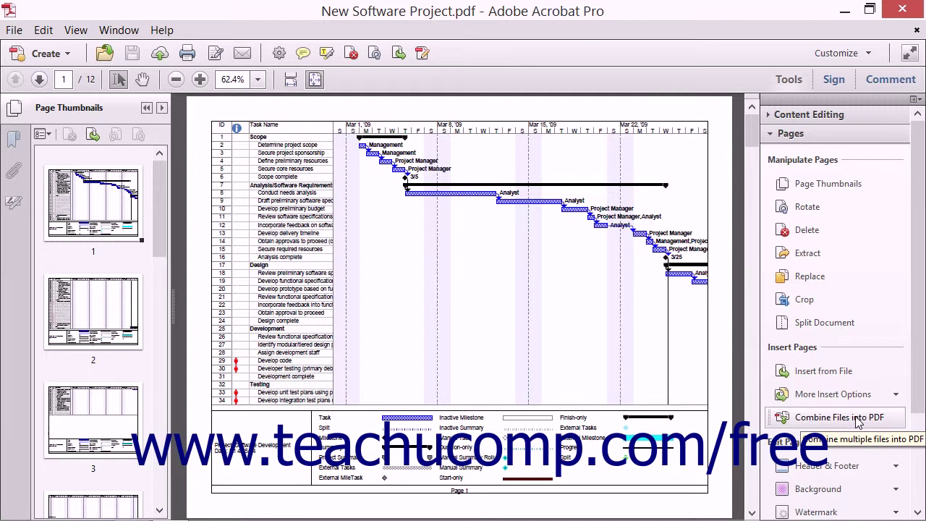
drag(917, 383, 916, 459)
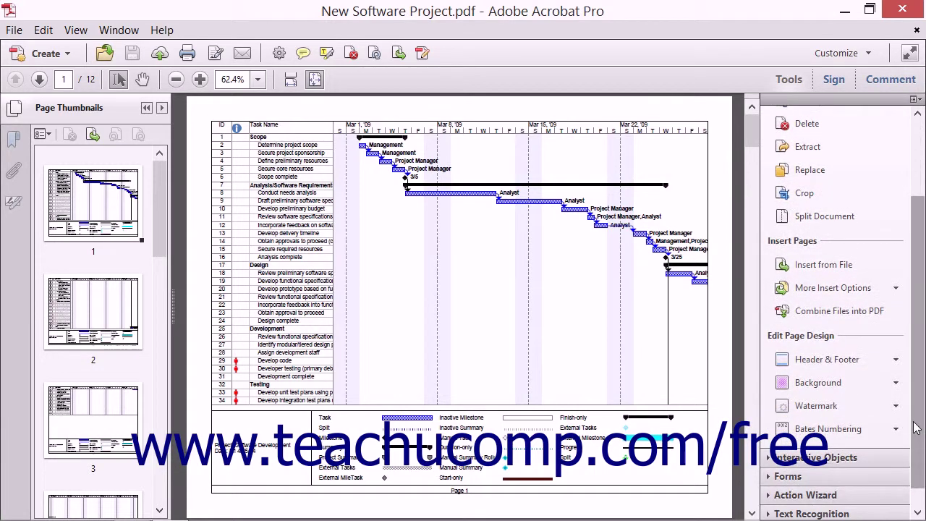